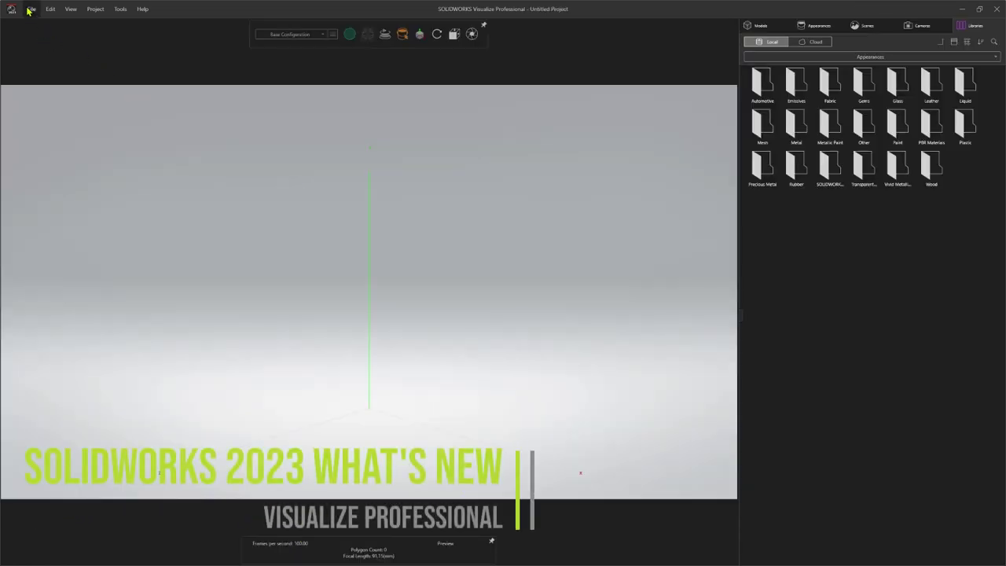
Step: Import MOTO KNEE AND VF2 FOOT.SLDASM and expand the Part Grouping choices in Import Settings
{"action": "left_click", "coordinate": [31, 8]}
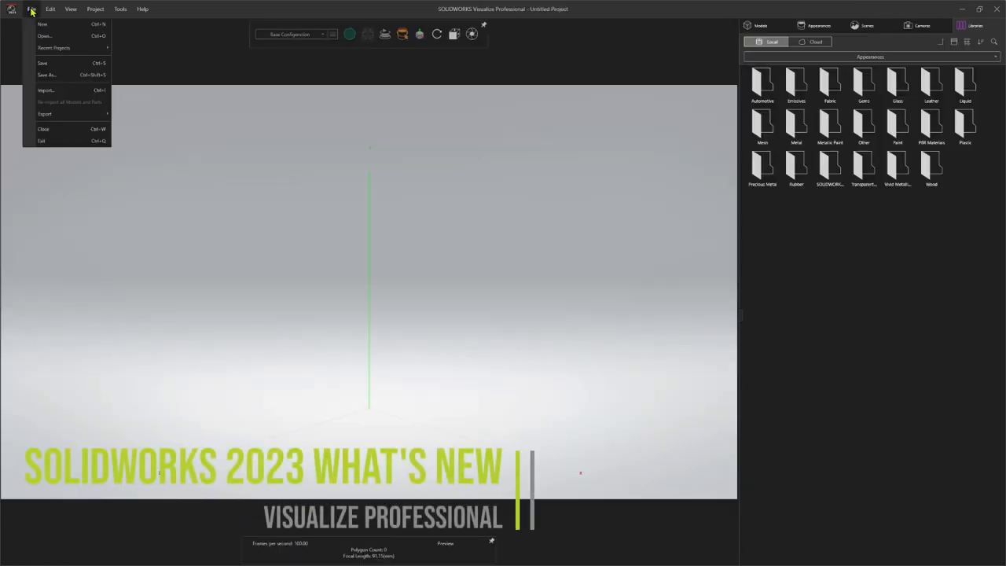
{"action": "left_click", "coordinate": [51, 90]}
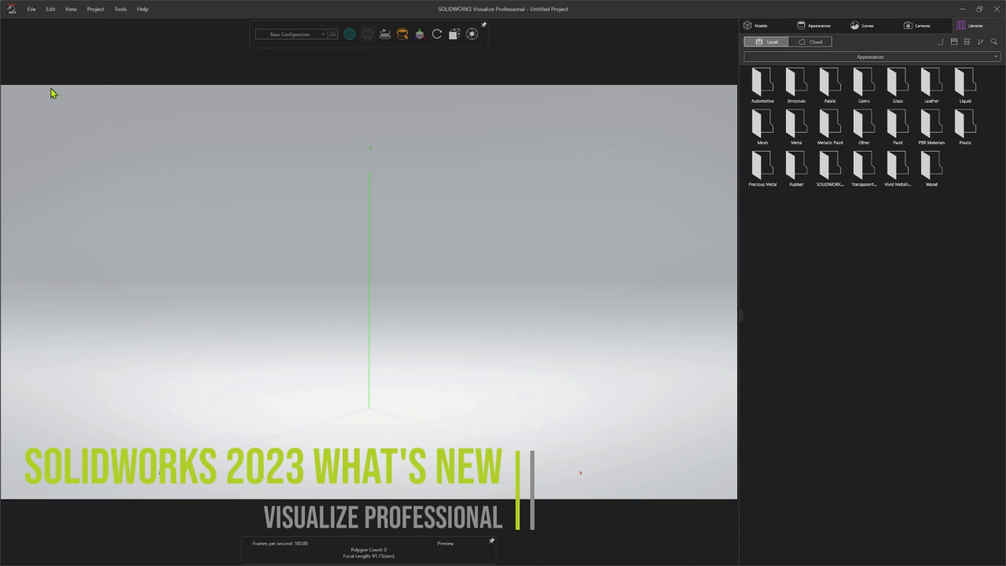
{"action": "scroll", "coordinate": [210, 155], "scroll_direction": "down", "scroll_amount": 3}
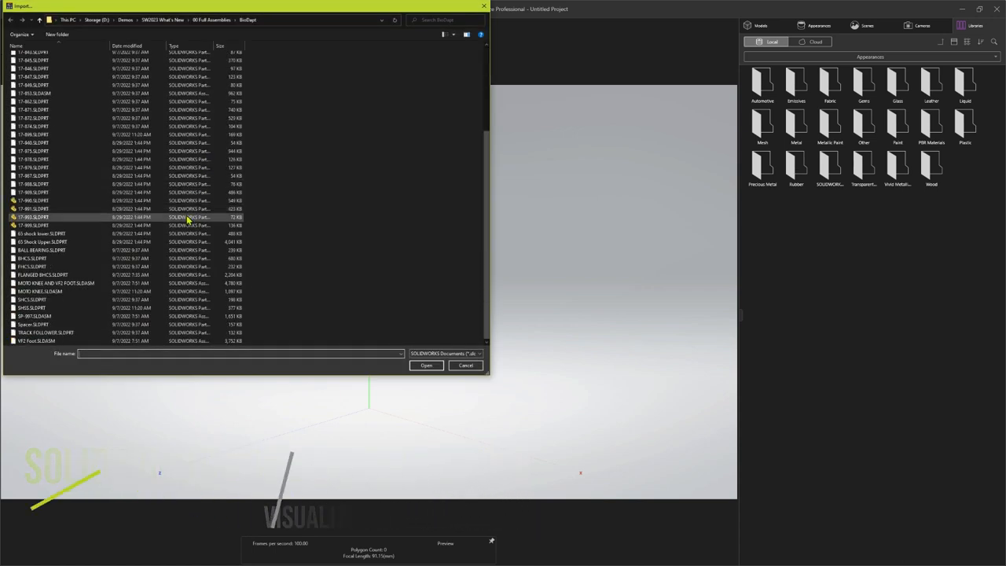
{"action": "left_click", "coordinate": [57, 283]}
{"action": "left_click", "coordinate": [425, 366]}
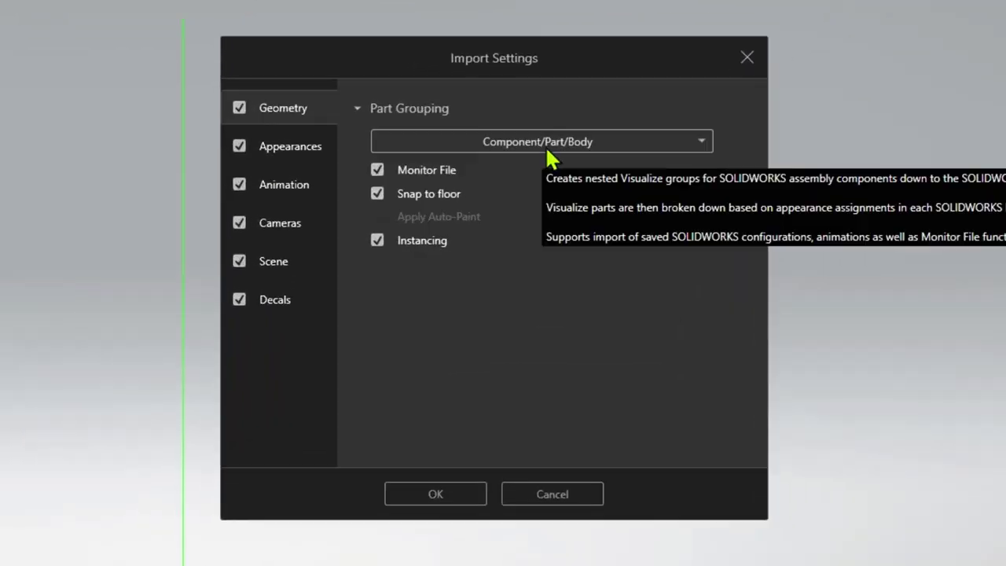
{"action": "left_click", "coordinate": [546, 146]}
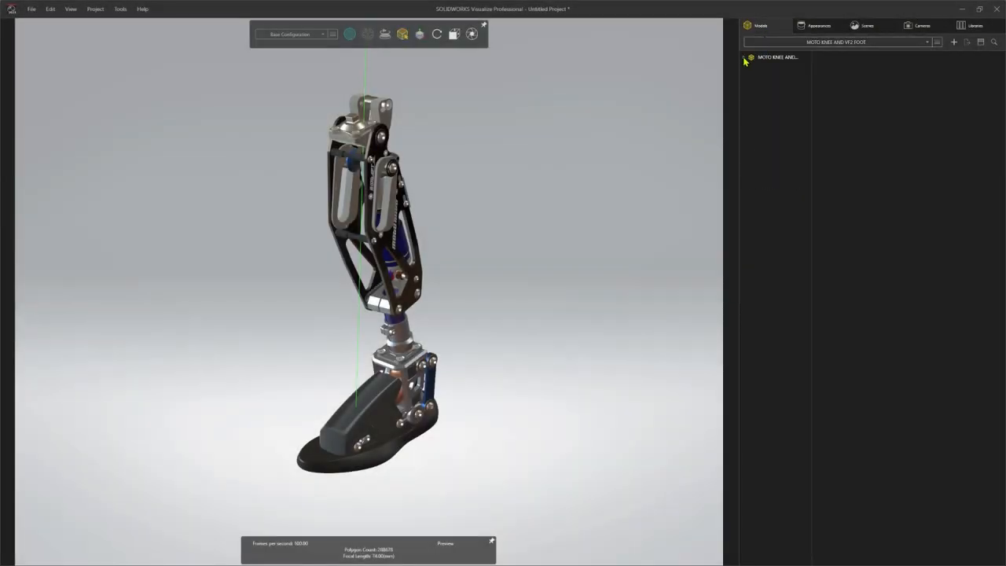
Step: Expand the root, VF2 Foot-1, MOTO KNEE-1, 17-610-1 and 17-601-1 nodes in the Models tree
{"action": "left_click", "coordinate": [745, 58]}
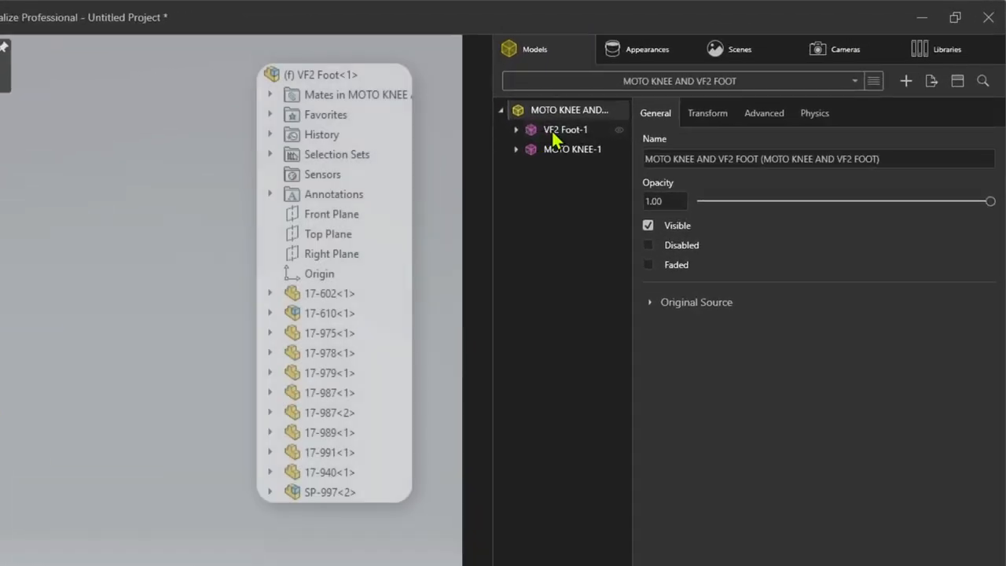
{"action": "double_click", "coordinate": [551, 128]}
{"action": "left_click", "coordinate": [560, 405]}
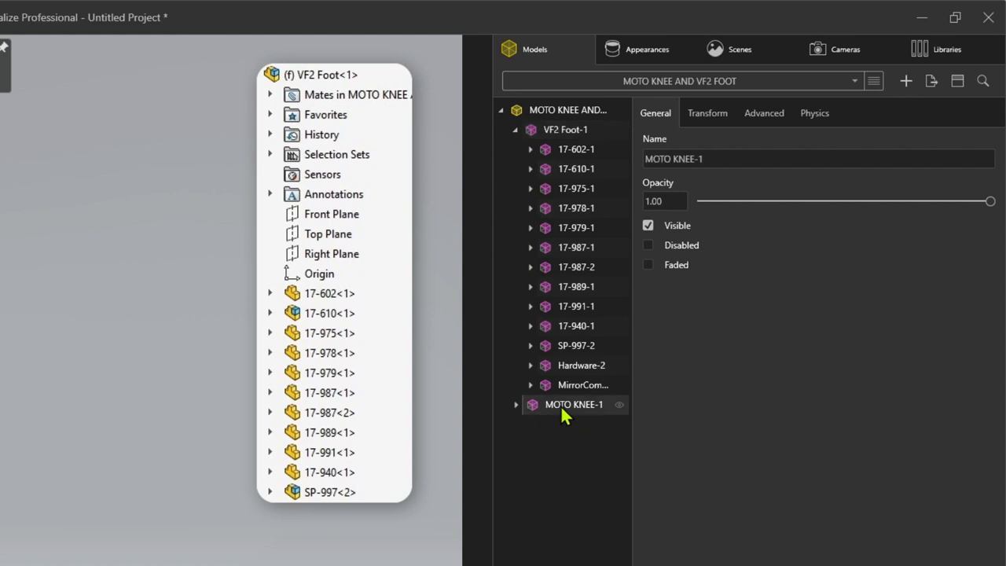
{"action": "double_click", "coordinate": [560, 405]}
{"action": "left_click", "coordinate": [569, 168]}
{"action": "double_click", "coordinate": [569, 168]}
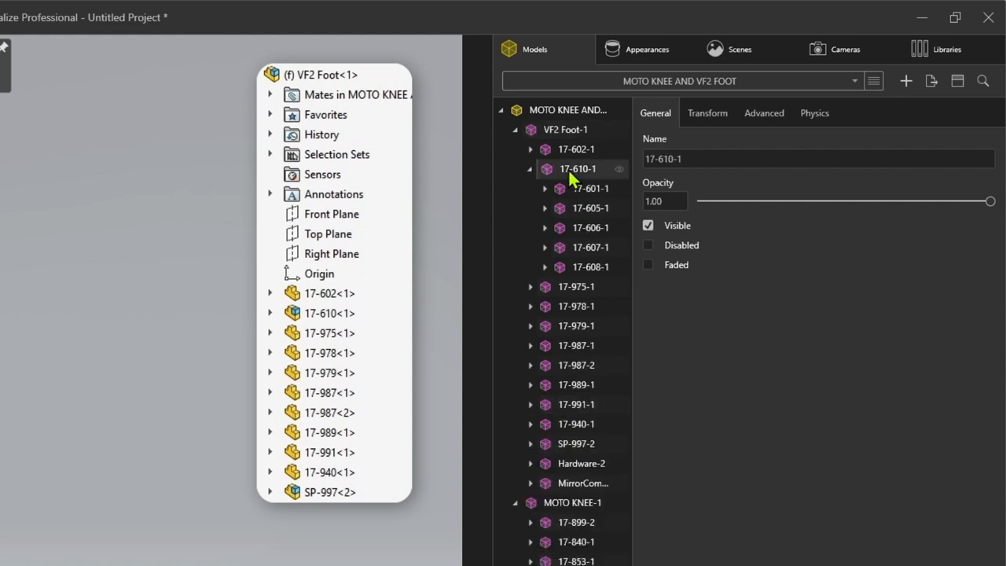
{"action": "left_click", "coordinate": [586, 189]}
{"action": "double_click", "coordinate": [586, 189]}
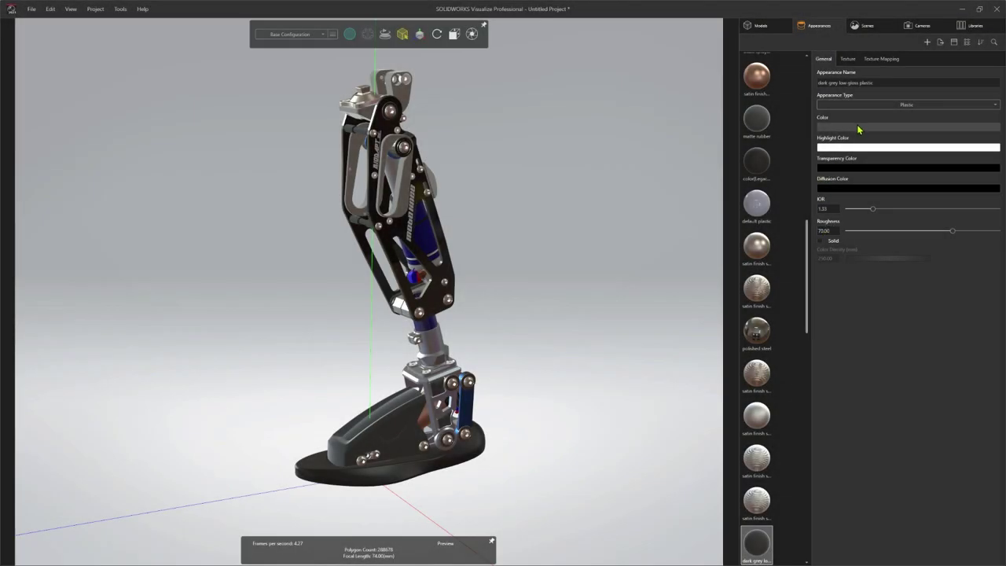
Step: Set the appearance's hex colour to BAD532 lime green and save it as a Go Engineer swatch
{"action": "left_click", "coordinate": [859, 127]}
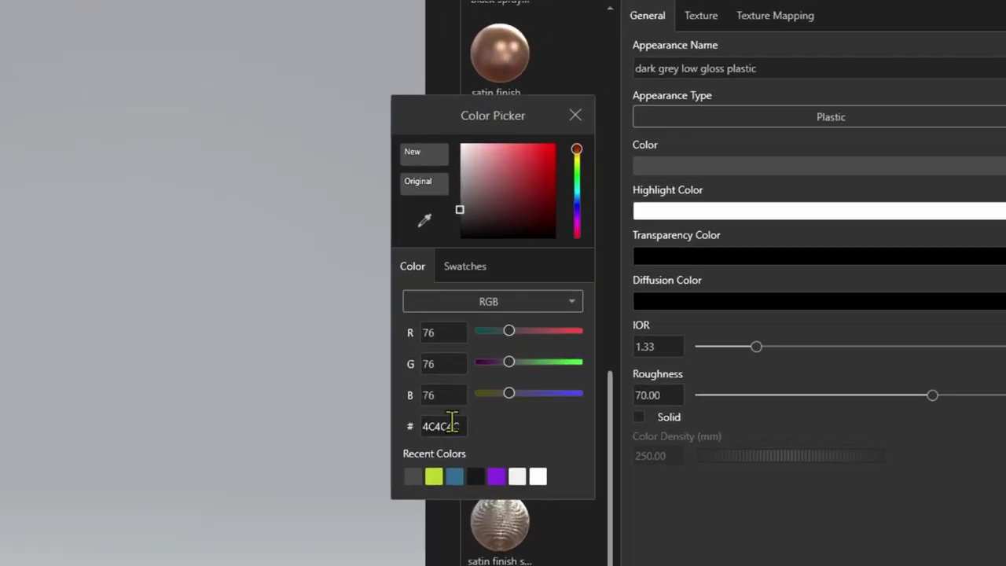
{"action": "double_click", "coordinate": [459, 425]}
{"action": "type", "text": "BAD532"}
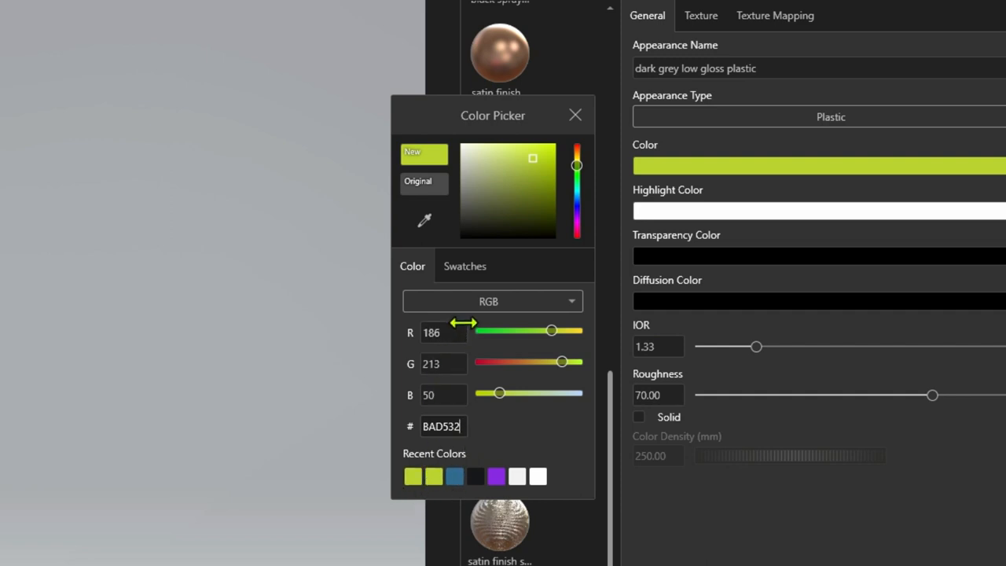
{"action": "left_click", "coordinate": [464, 266]}
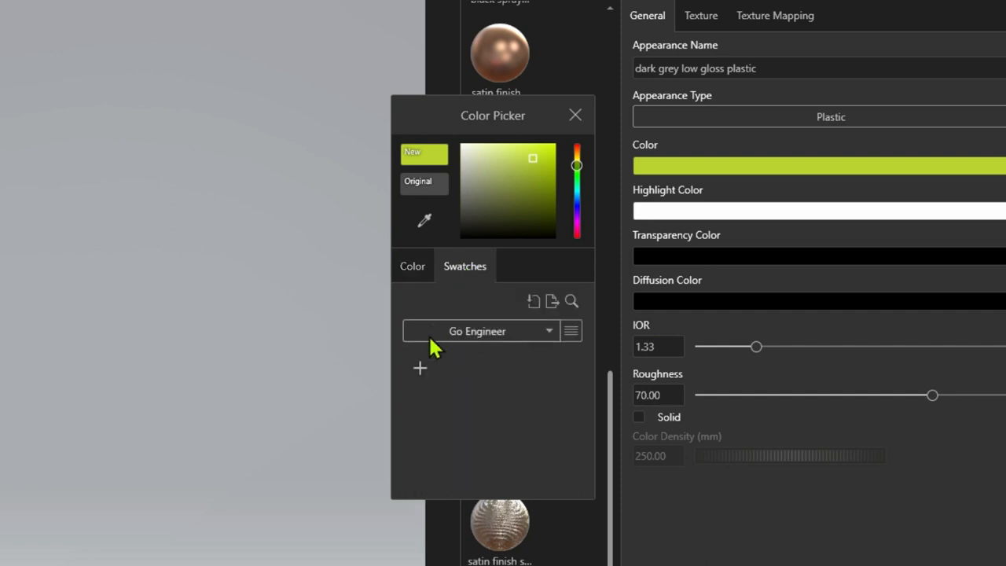
{"action": "left_click", "coordinate": [419, 368]}
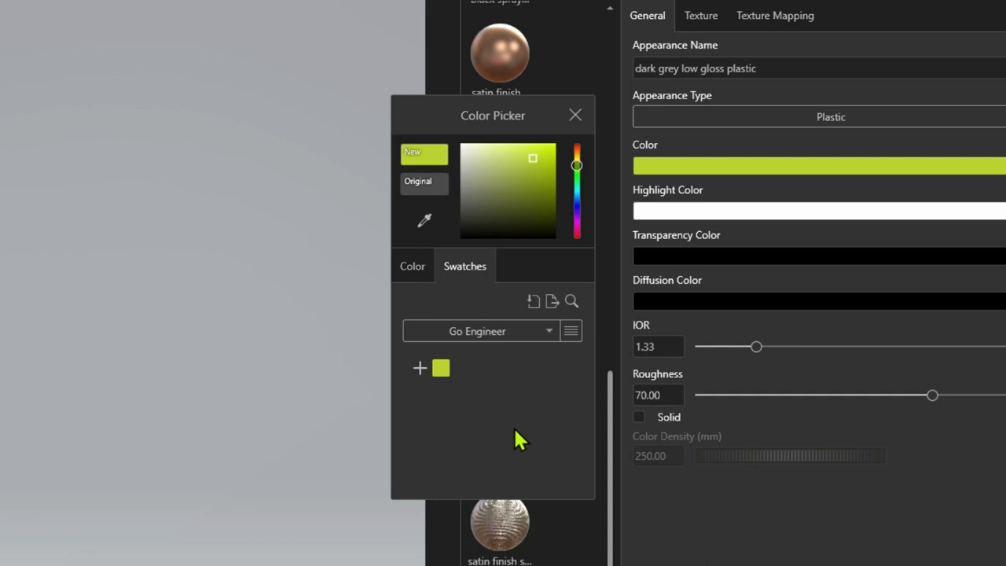
{"action": "left_click", "coordinate": [412, 266]}
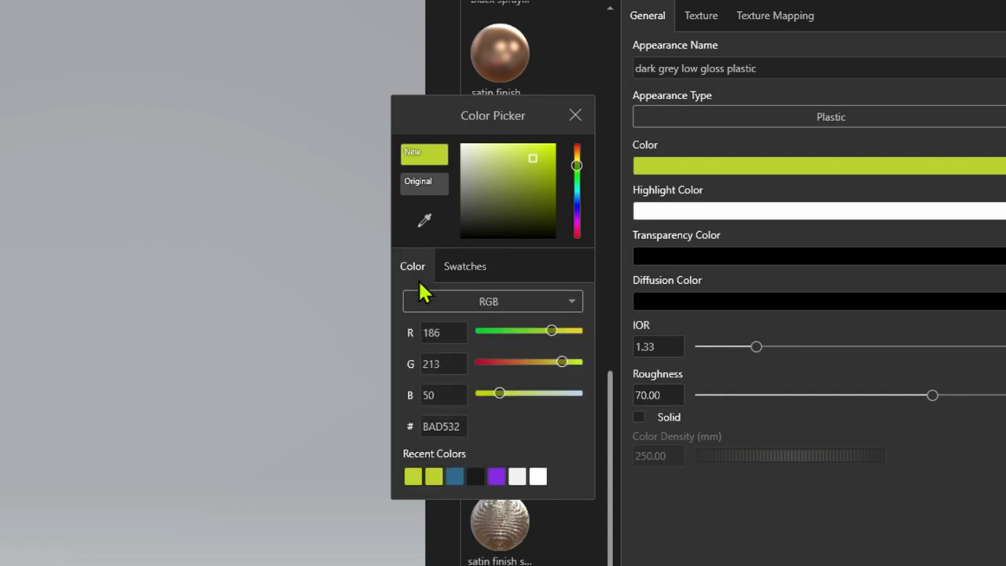
Step: Set hex colour 98989A grey and save it as a swatch
{"action": "left_click", "coordinate": [442, 426]}
{"action": "double_click", "coordinate": [453, 425]}
{"action": "type", "text": "98989A"}
{"action": "left_click", "coordinate": [465, 265]}
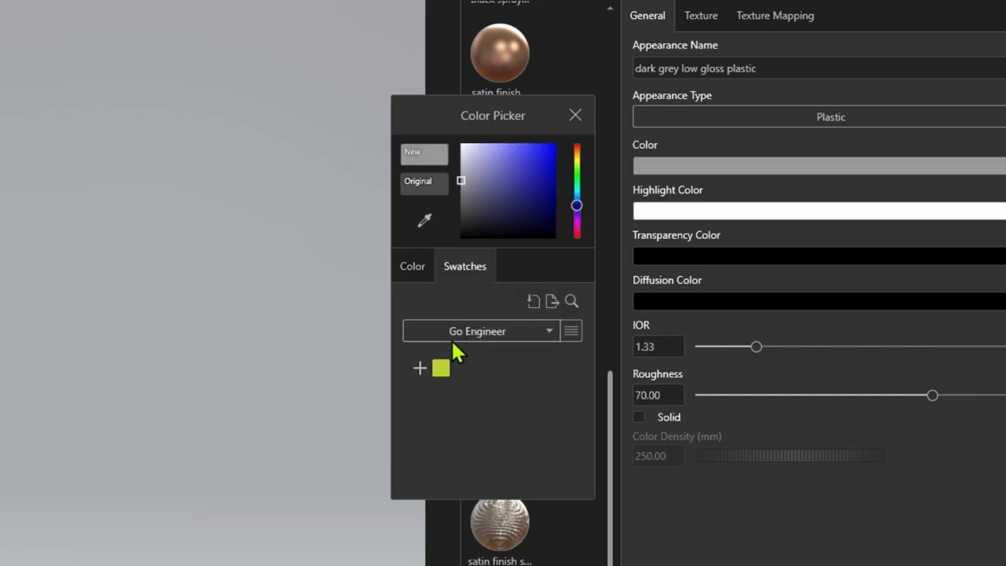
{"action": "left_click", "coordinate": [421, 368]}
{"action": "left_click", "coordinate": [413, 266]}
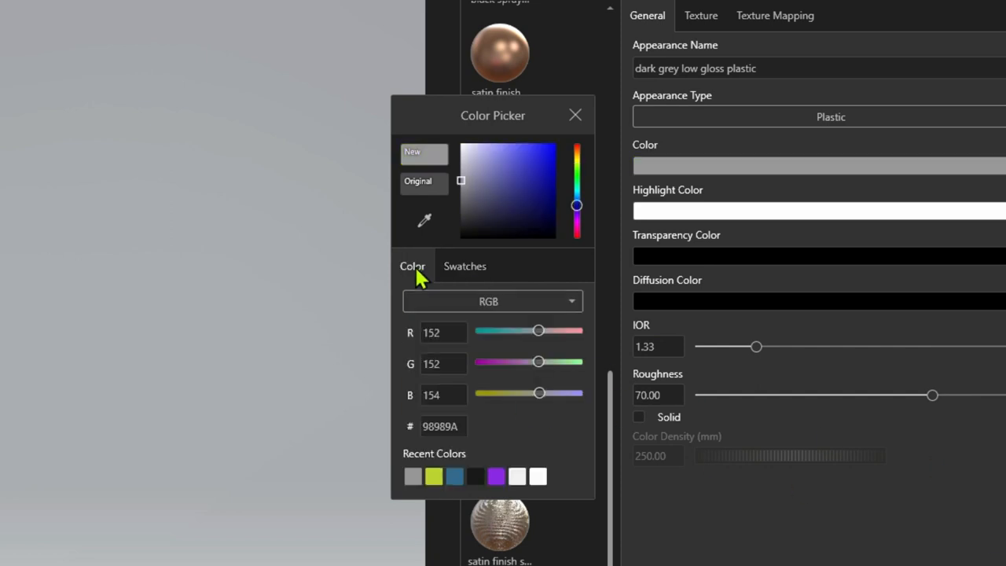
Step: Set hex colour 336D91 blue and save it as a swatch
{"action": "double_click", "coordinate": [453, 426]}
{"action": "type", "text": "226D91"}
{"action": "key", "text": "Return"}
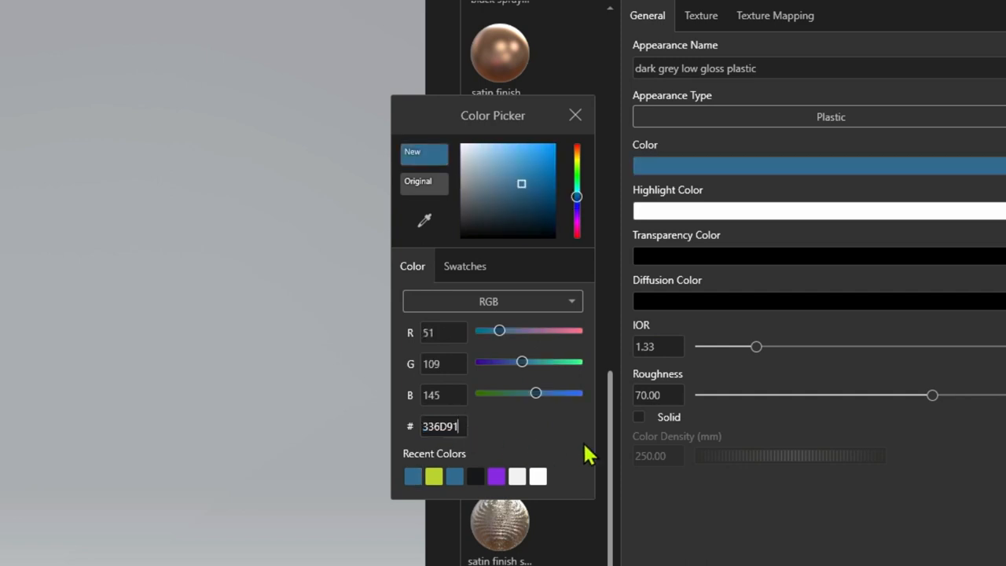
{"action": "left_click", "coordinate": [465, 265]}
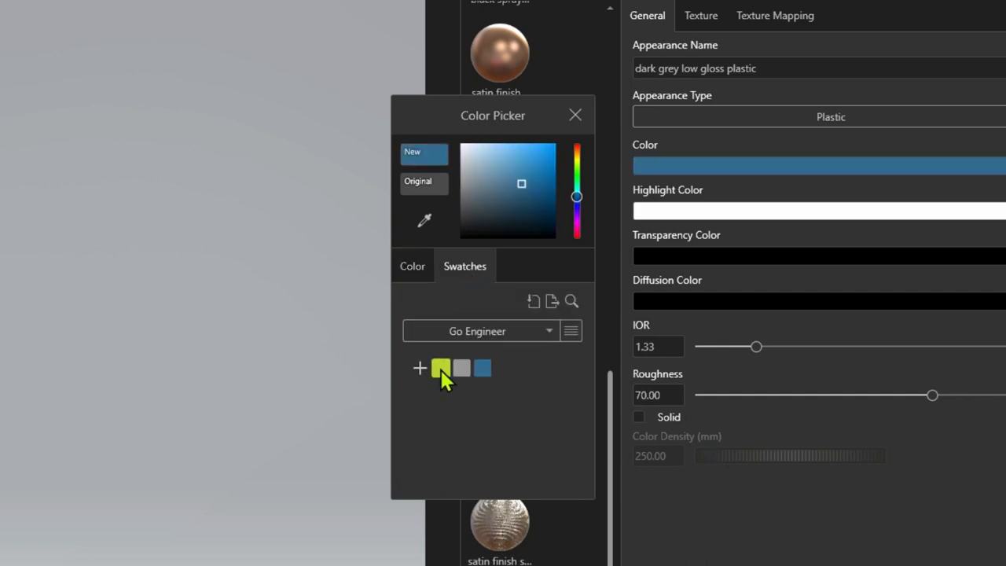
{"action": "left_click", "coordinate": [421, 368]}
{"action": "left_click", "coordinate": [413, 266]}
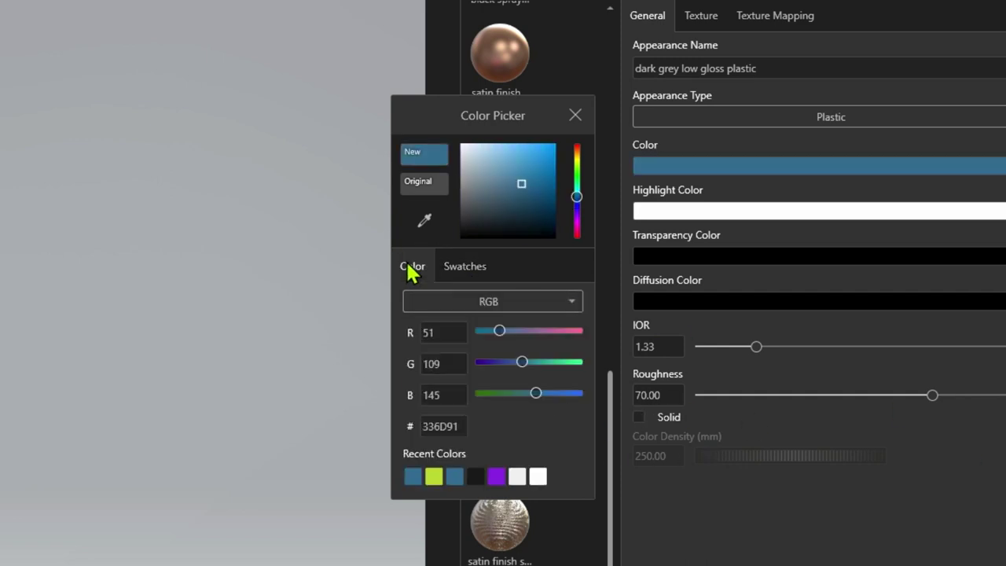
{"action": "double_click", "coordinate": [437, 426]}
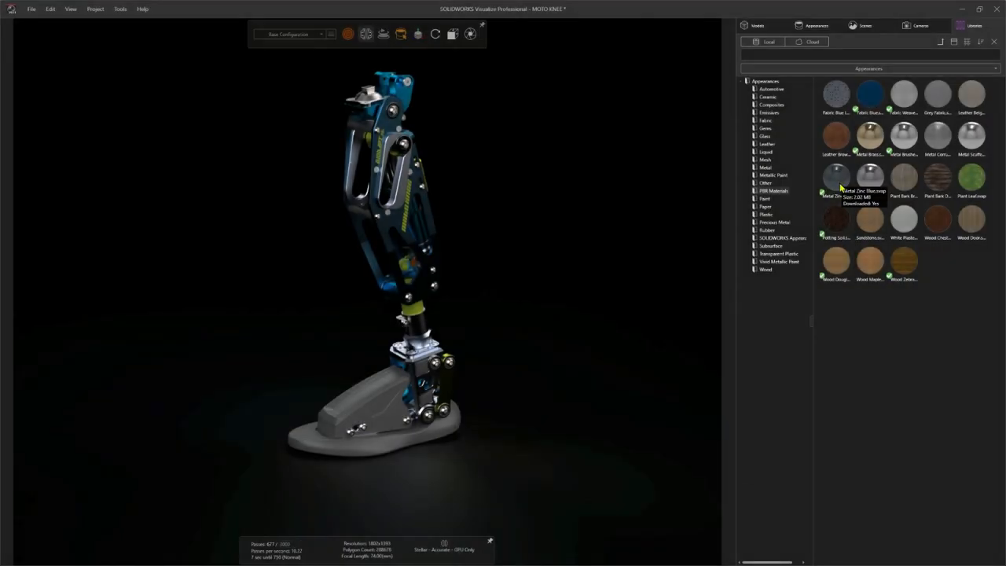
Step: Drag Metal Zinc Blue PBR material onto the knee plate, switch to Preview rendering and select the front side plate's material
{"action": "left_click_drag", "start_coordinate": [837, 182], "coordinate": [387, 225]}
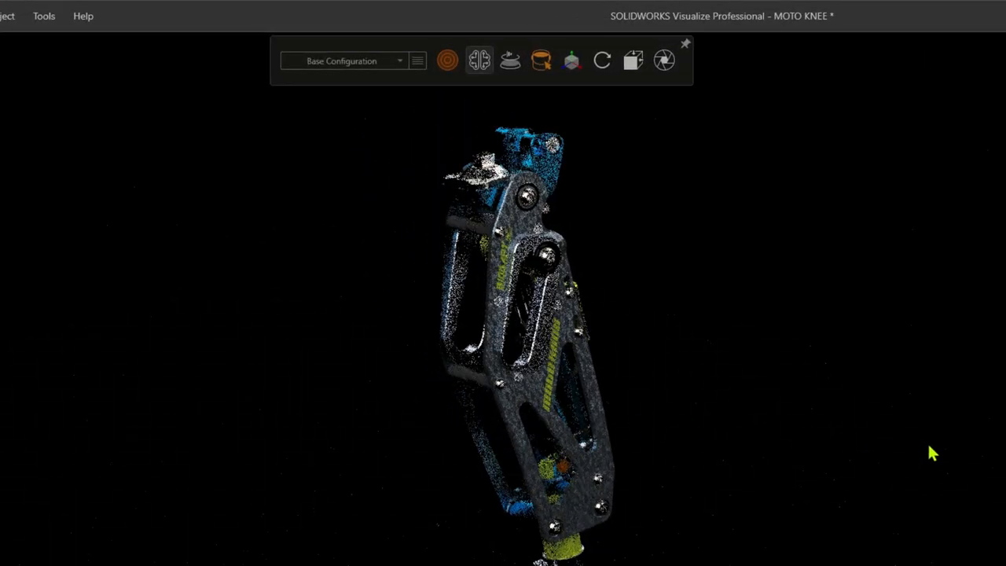
{"action": "left_click", "coordinate": [447, 61]}
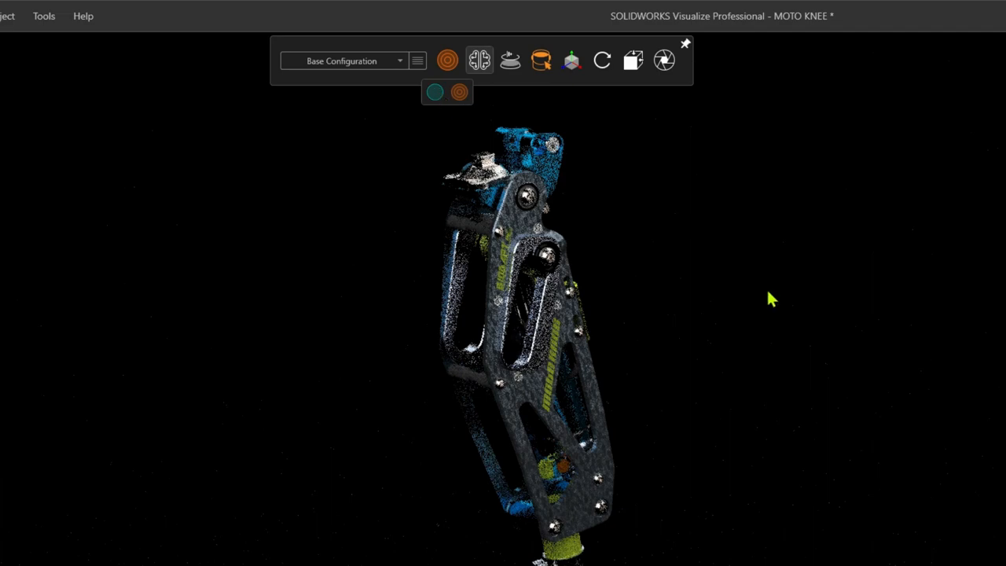
{"action": "key", "text": "space"}
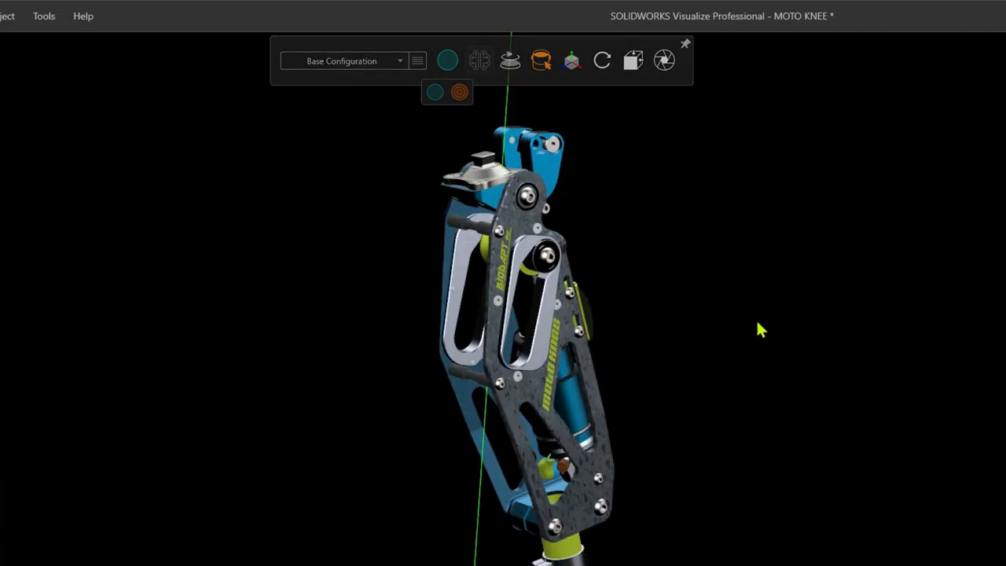
{"action": "scroll", "coordinate": [578, 486], "scroll_direction": "up", "scroll_amount": 3}
{"action": "scroll", "coordinate": [578, 486], "scroll_direction": "up", "scroll_amount": 2}
{"action": "scroll", "coordinate": [570, 511], "scroll_direction": "up", "scroll_amount": 3}
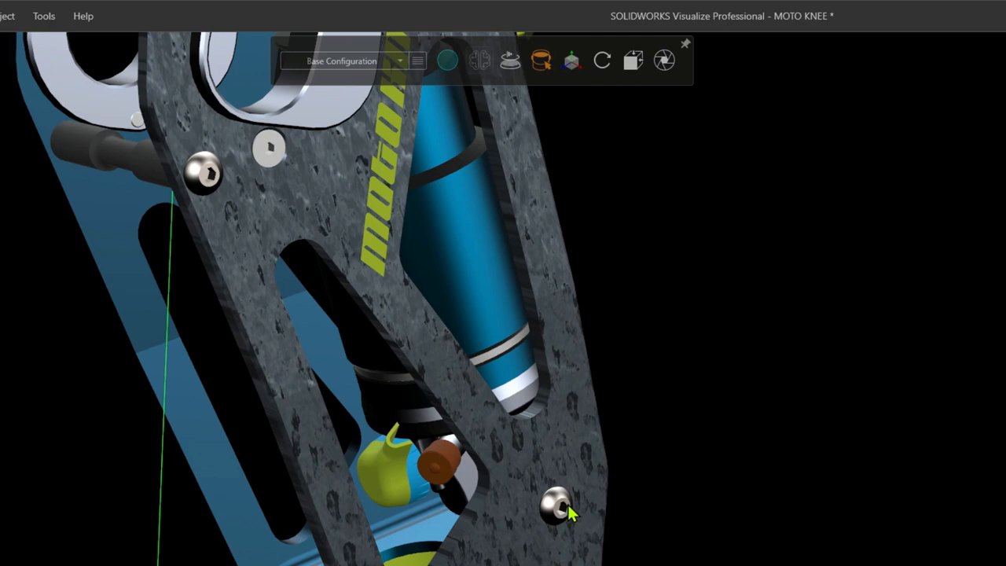
{"action": "left_click", "coordinate": [511, 559]}
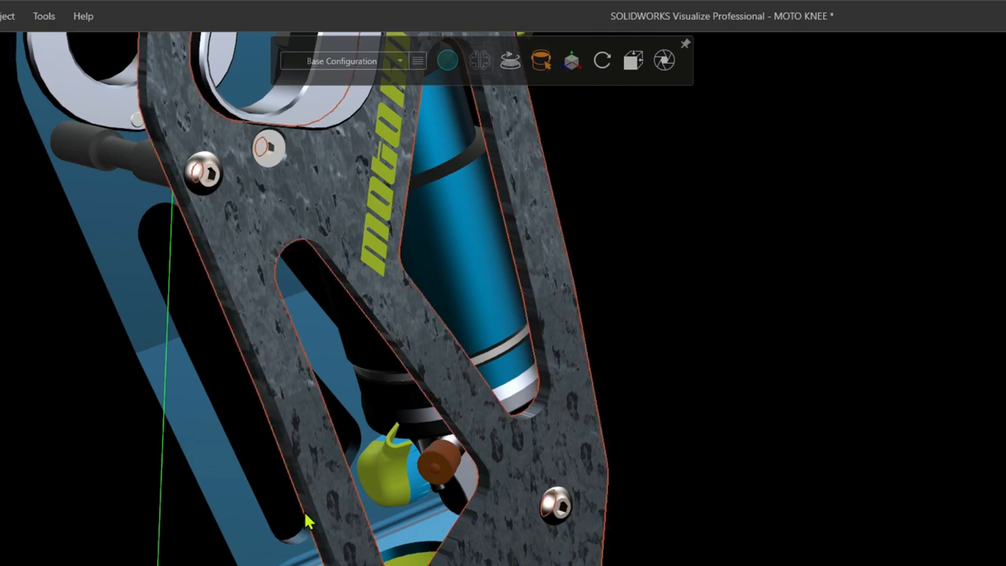
{"action": "left_click", "coordinate": [260, 530]}
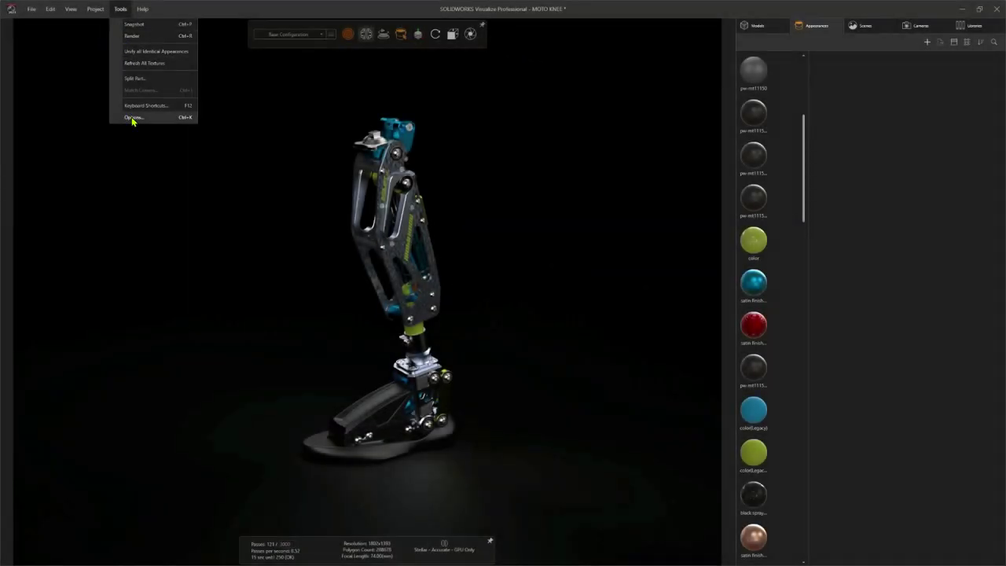
Step: Set the 3D Viewport render engine to 3DS Stellar Physically Correct in Options and accept
{"action": "left_click", "coordinate": [134, 118]}
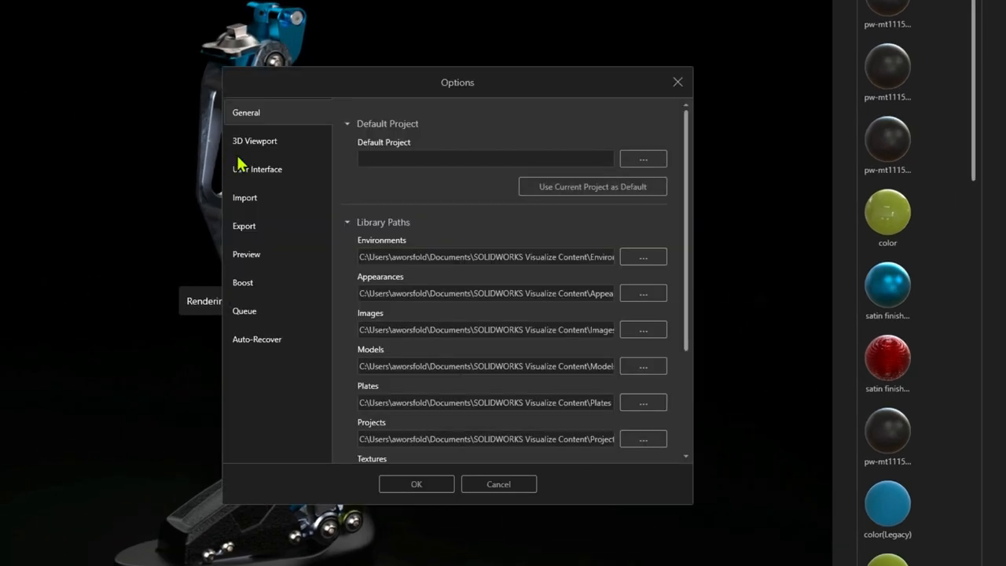
{"action": "left_click", "coordinate": [255, 143]}
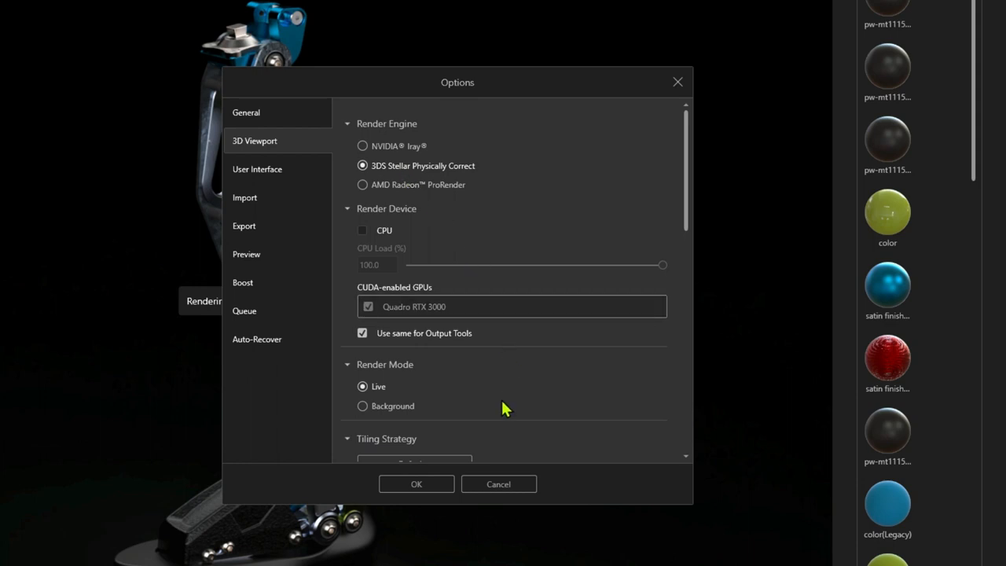
{"action": "left_click", "coordinate": [454, 474]}
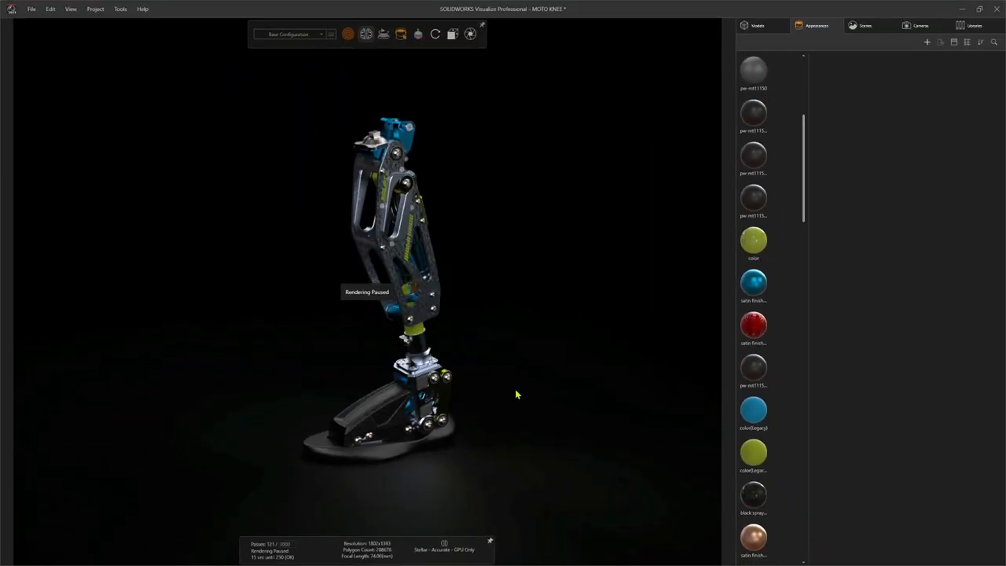